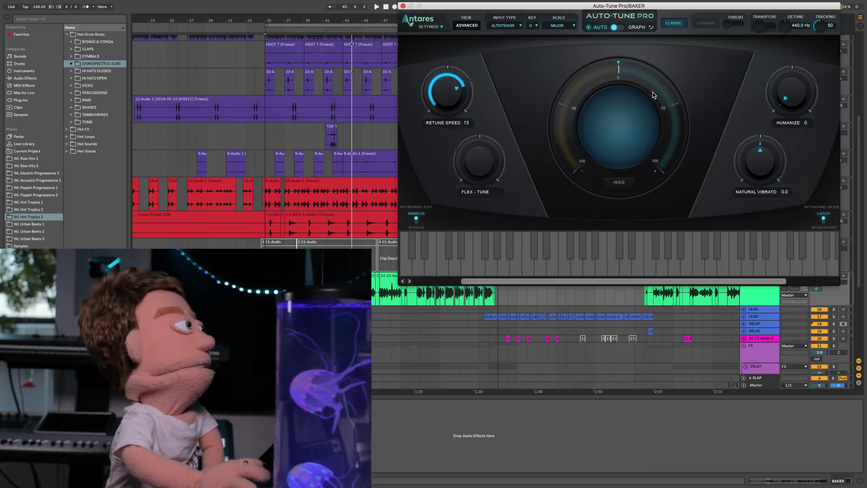
Switch Auto-Tune Pro's Classic mode off and restart playback of the vocal section
click(678, 25)
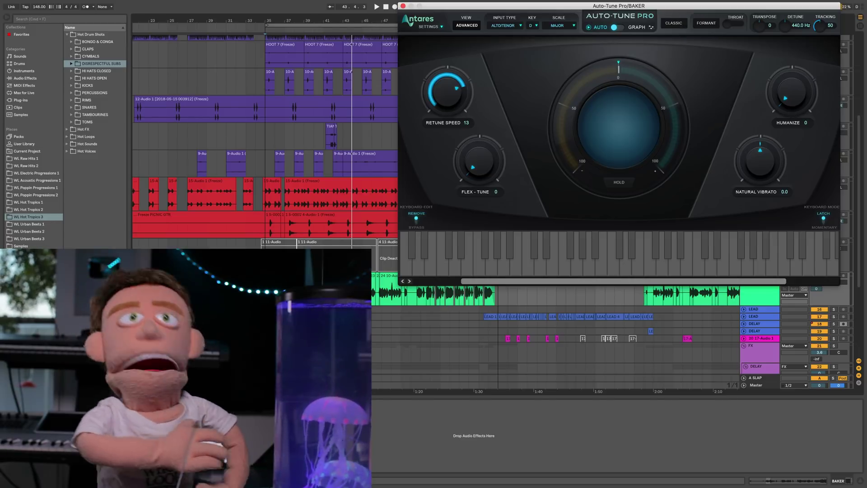
key(space)
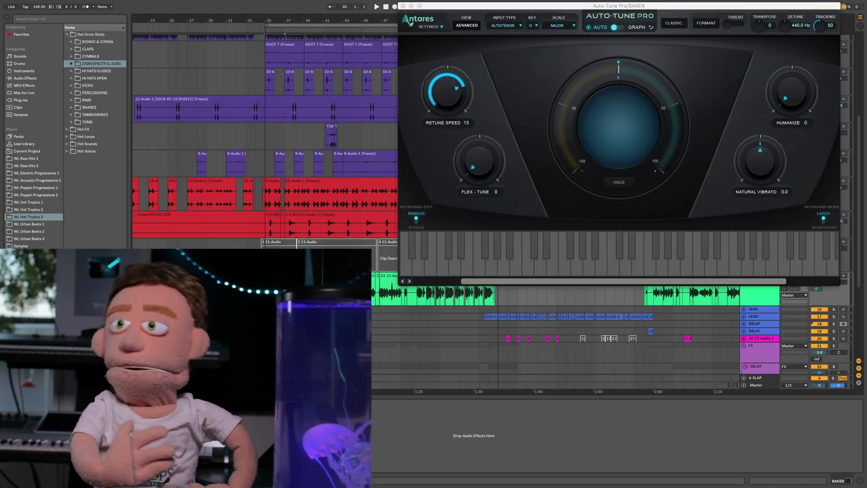
click(284, 34)
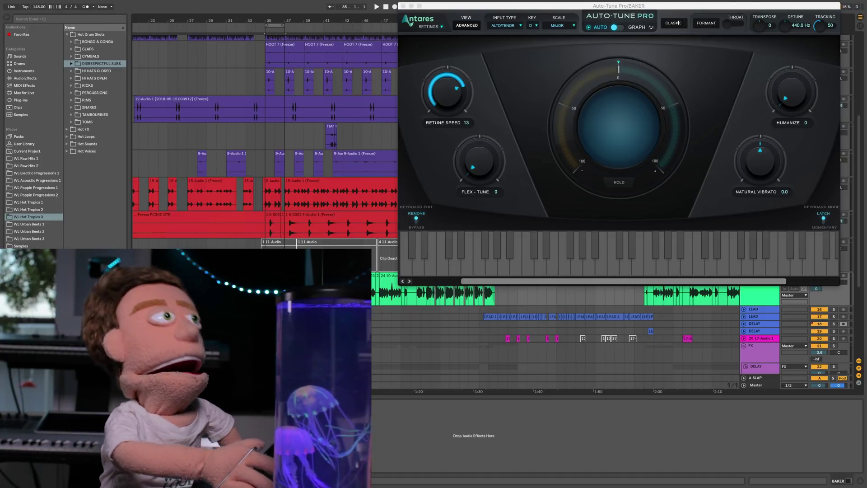
key(space)
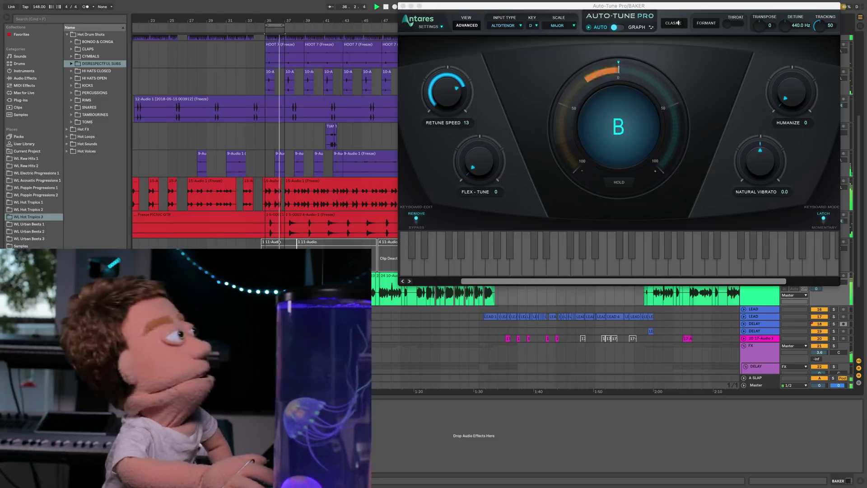
A/B Classic correction on and off during playback, finally leaving Classic off
click(679, 23)
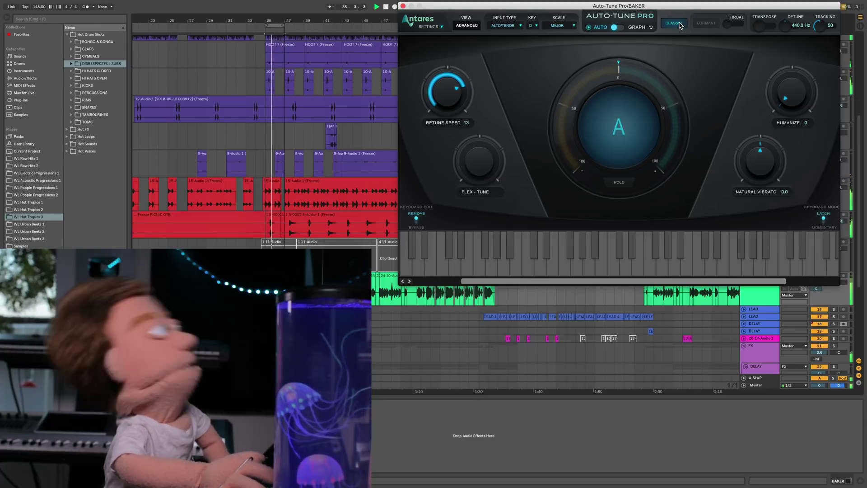
click(679, 23)
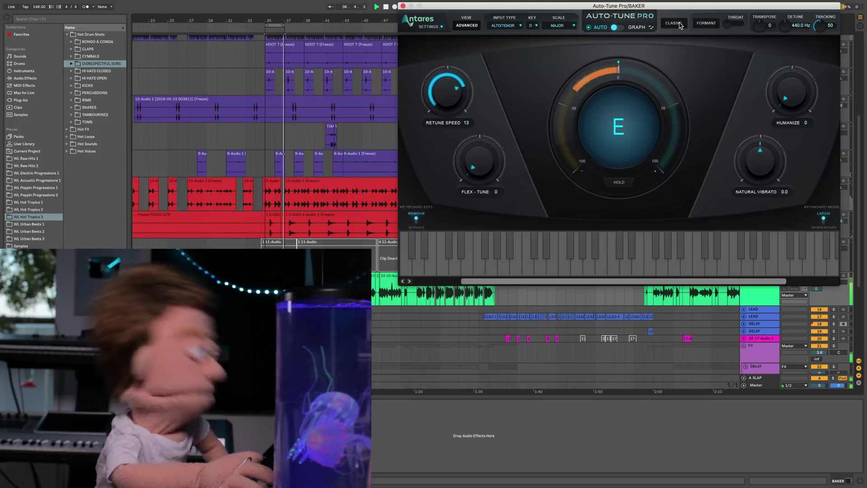
click(678, 23)
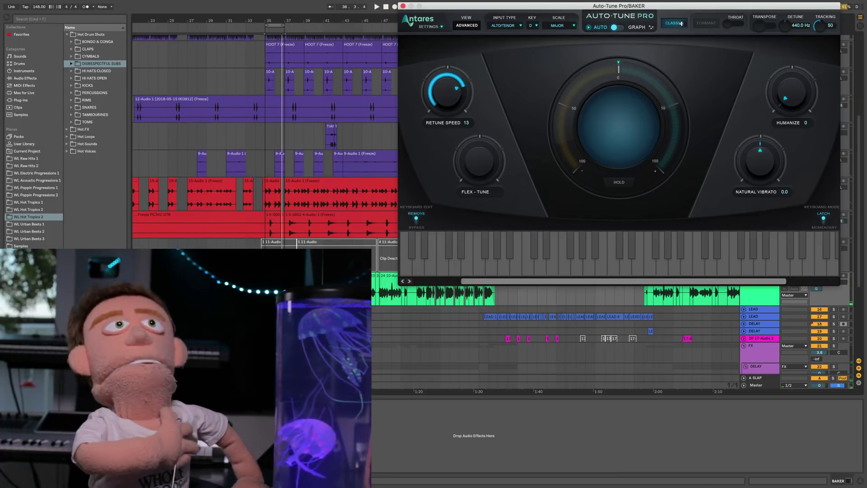
click(681, 23)
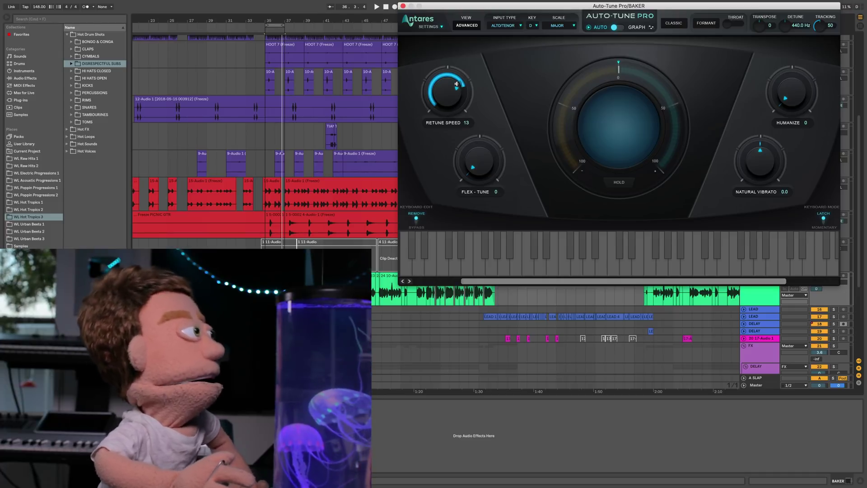
Raise Retune Speed from 13 to about 27, replay, and fine-tune it to 26
drag(447, 93, 447, 84)
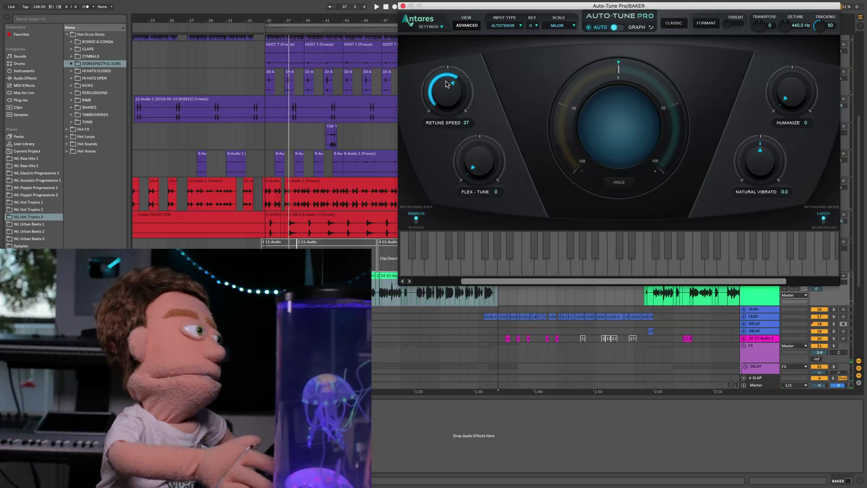
key(space)
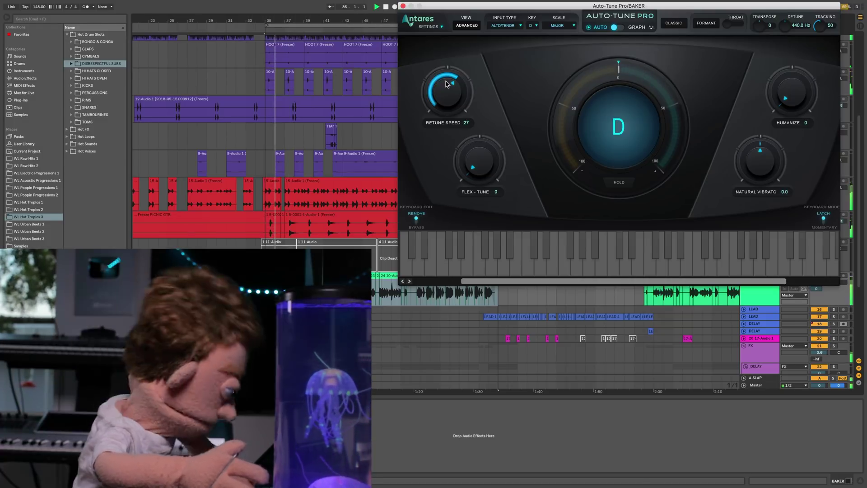
drag(446, 85, 450, 83)
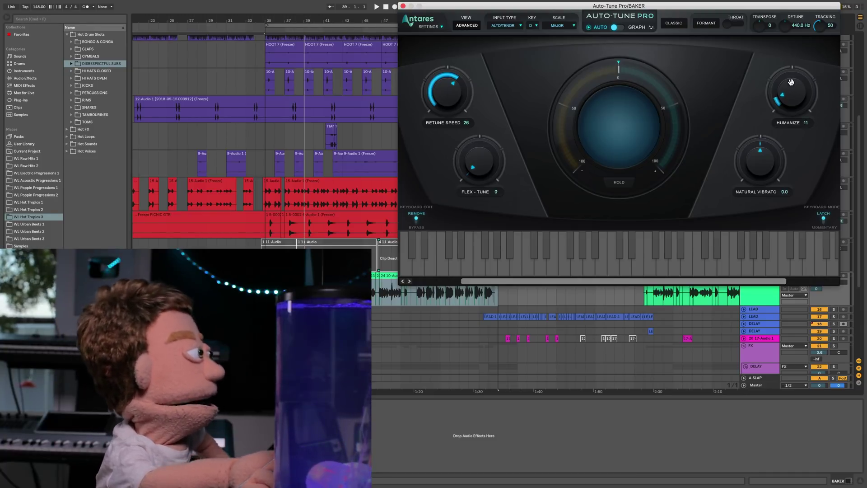
Raise Humanize in stages toward 70 and ease Retune Speed down to about 25, auditioning with playback
drag(791, 82, 789, 79)
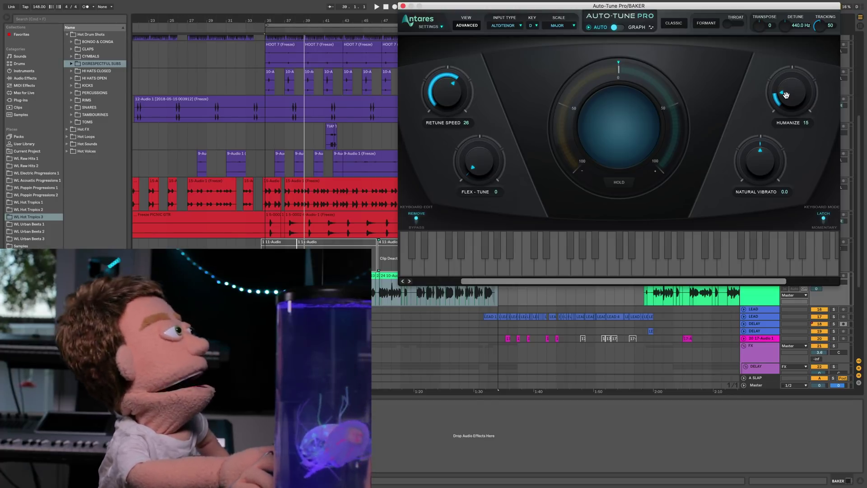
drag(786, 95, 791, 76)
key(space)
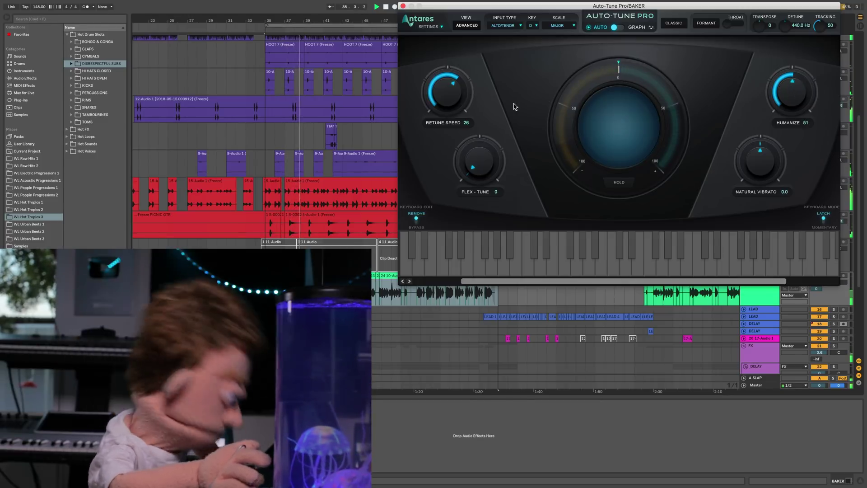
key(space)
drag(439, 97, 439, 98)
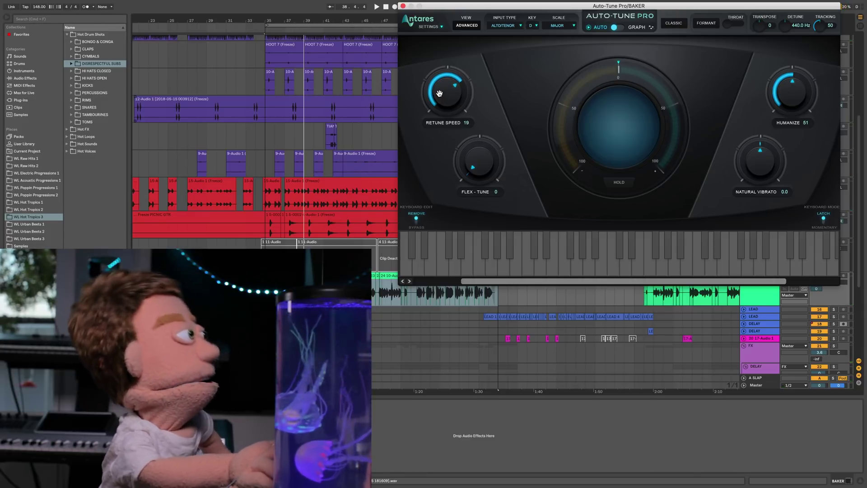
key(space)
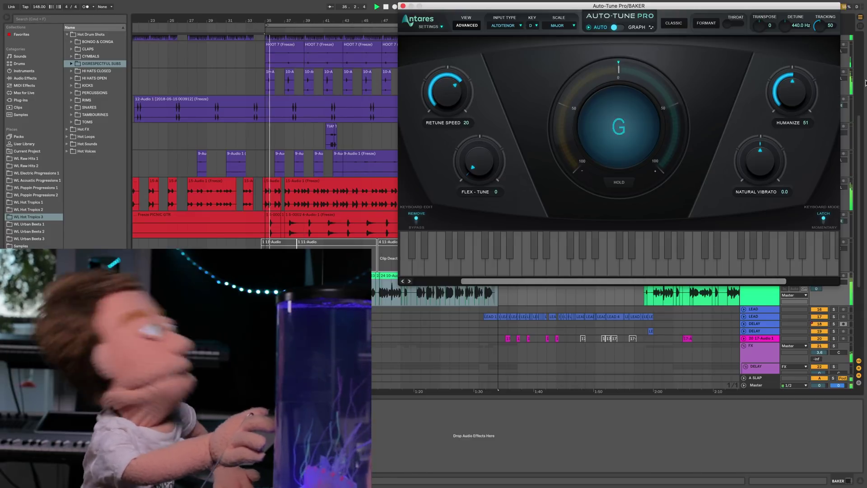
drag(792, 90, 793, 84)
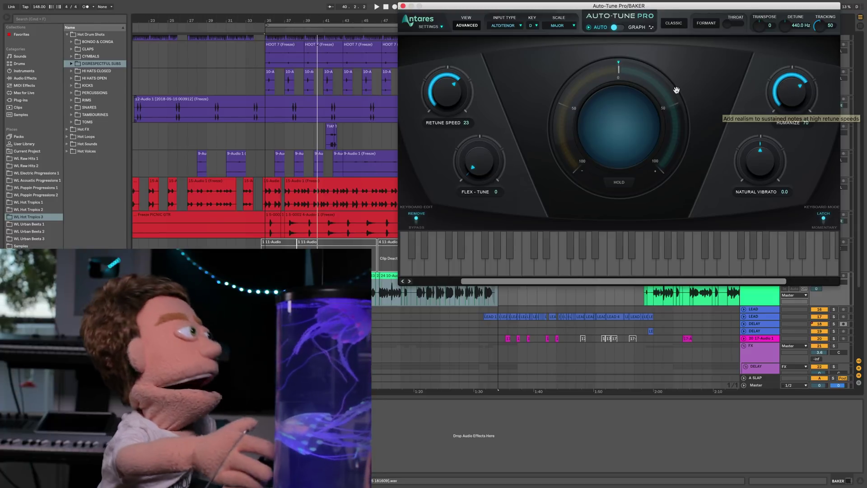
Bring in Flex-Tune at 7, raise it to around 12, and replay the vocal from bar 35
drag(473, 161, 472, 194)
key(space)
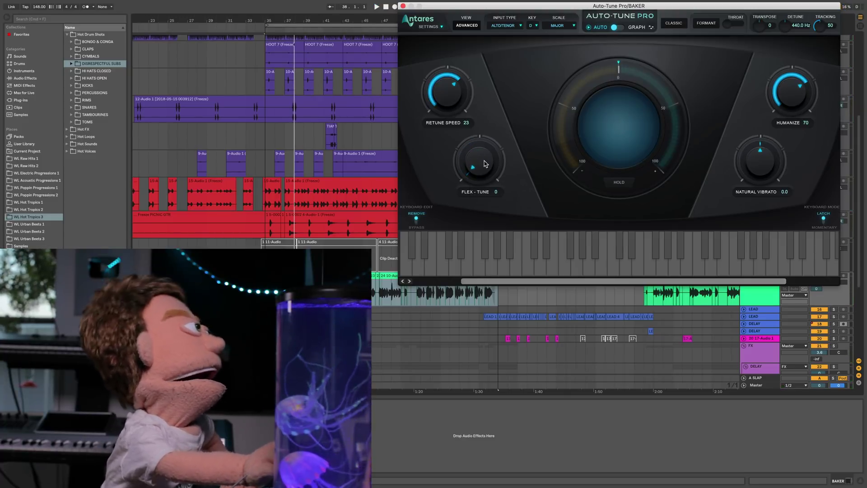
drag(479, 158, 474, 140)
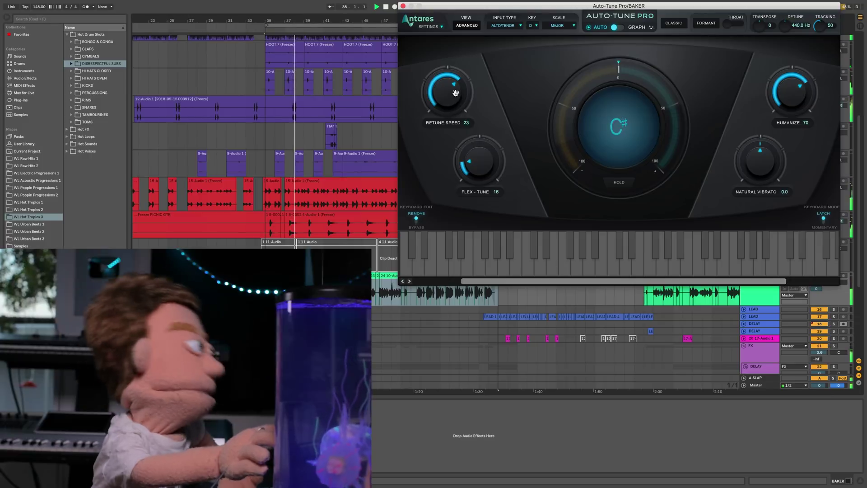
scroll(454, 95, up, 3)
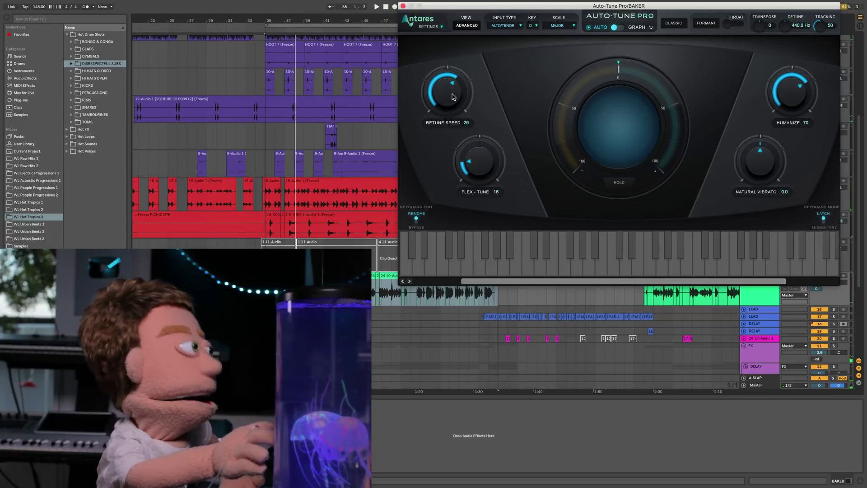
key(space)
scroll(453, 96, down, 2)
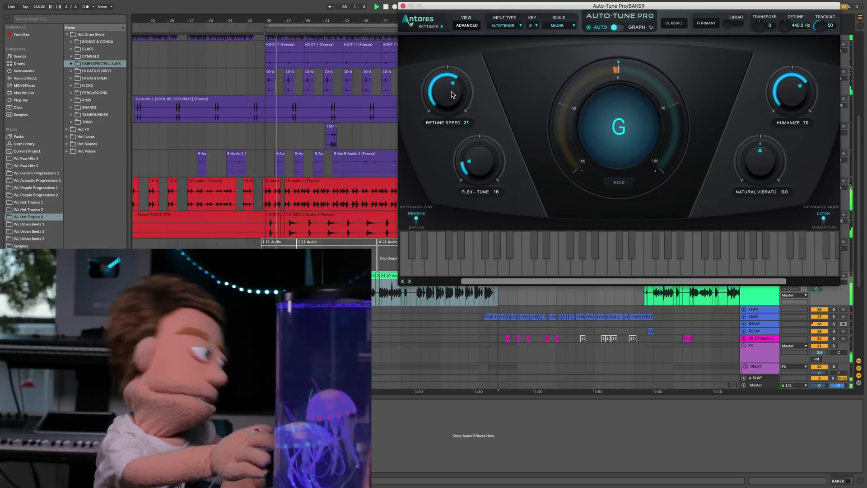
scroll(453, 94, up, 1)
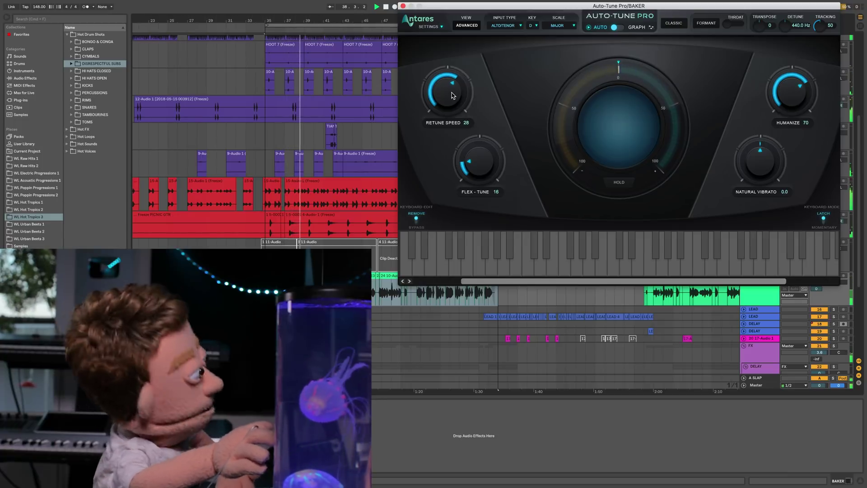
scroll(453, 96, up, 2)
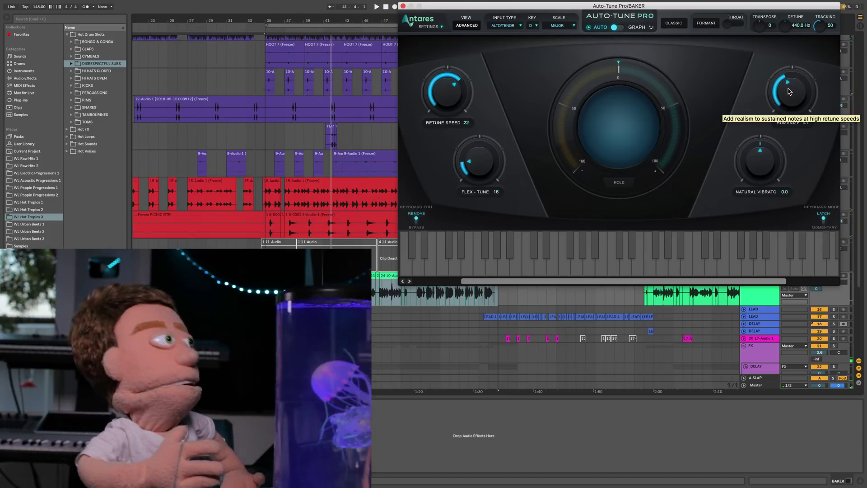
drag(788, 89, 791, 81)
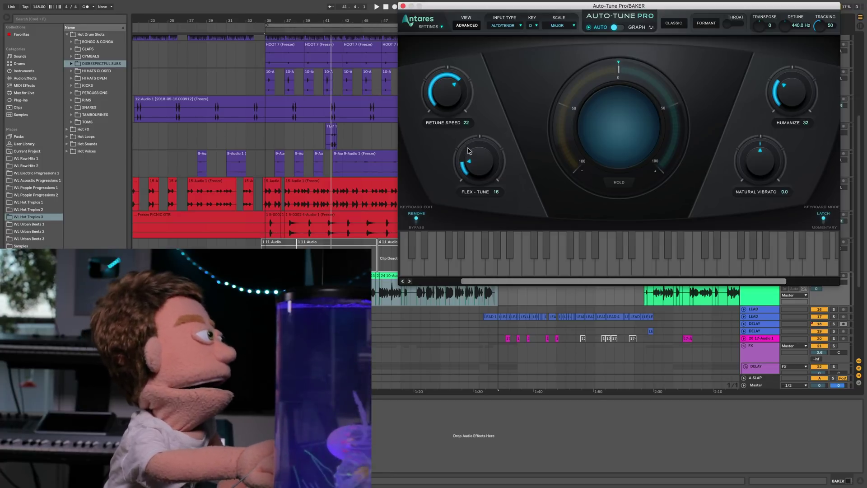
key(space)
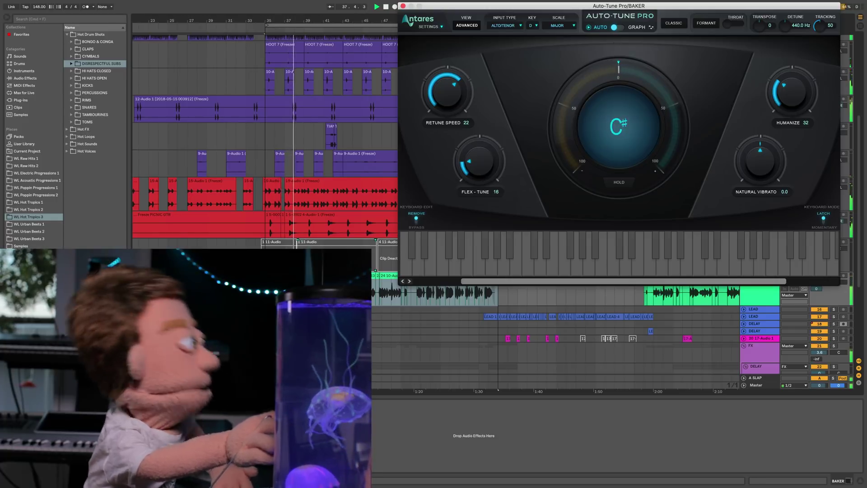
key(space)
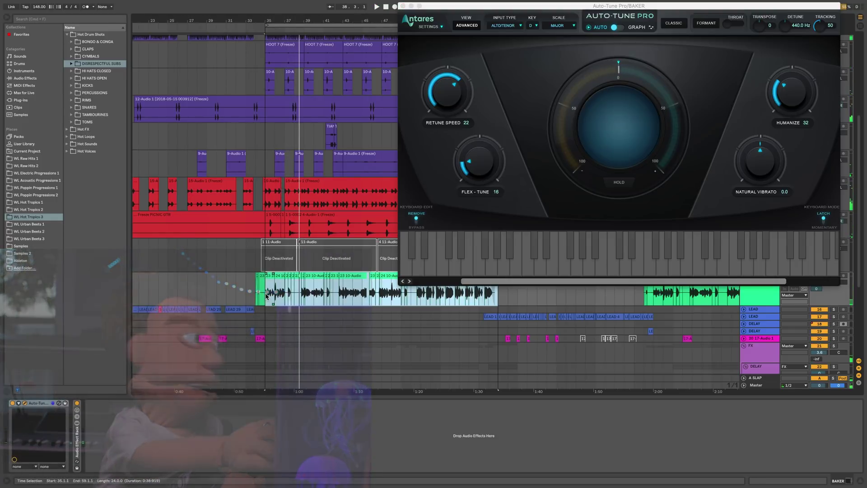
Show automation envelopes, zoom to bar 35, and play the selected bars 35–37 of the vocal
click(448, 90)
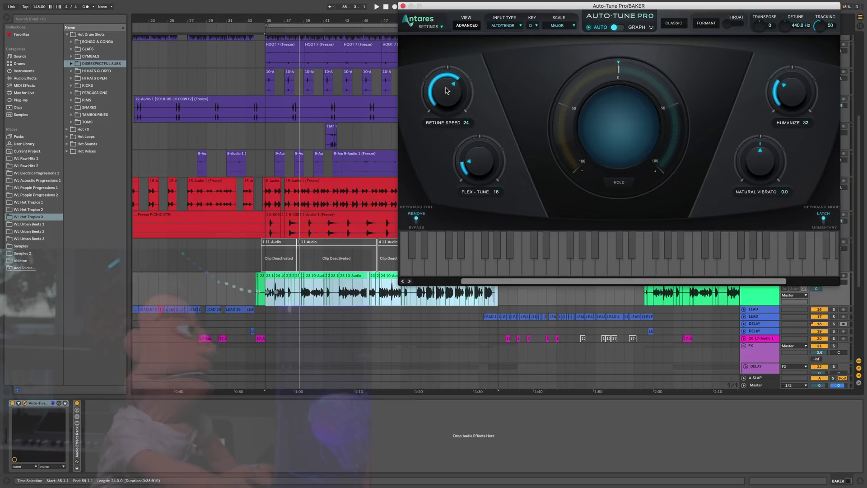
key(a)
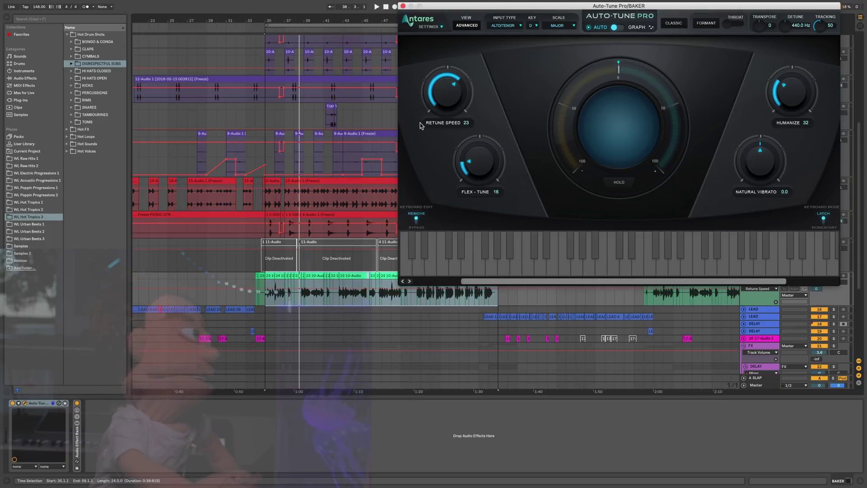
click(265, 299)
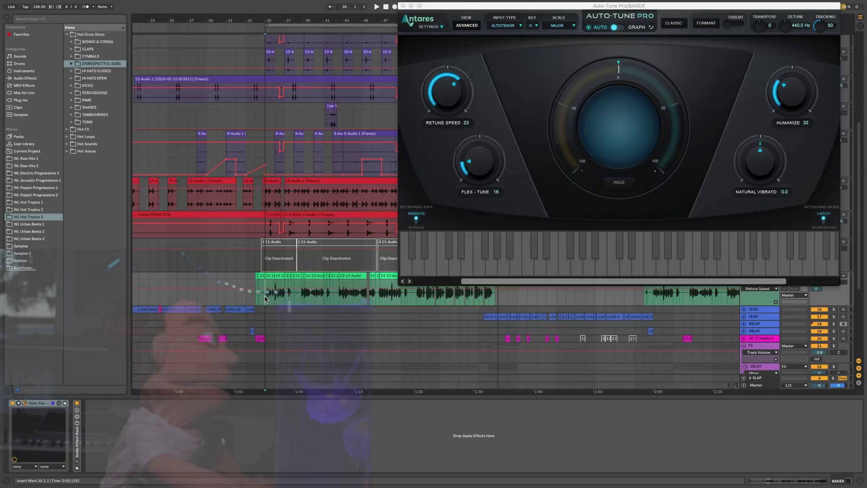
key(plus)
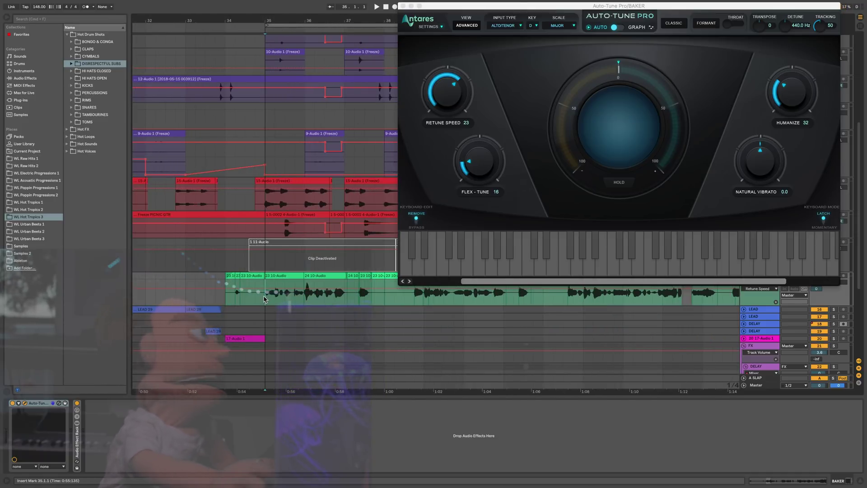
drag(265, 298, 384, 297)
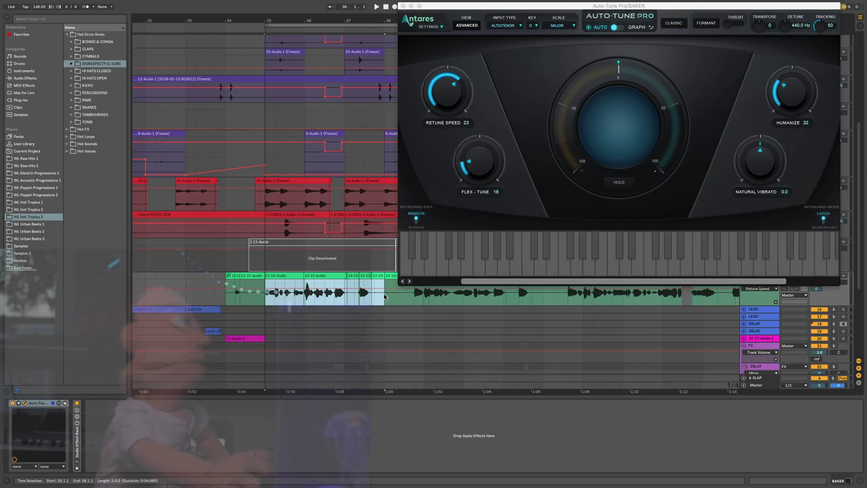
key(space)
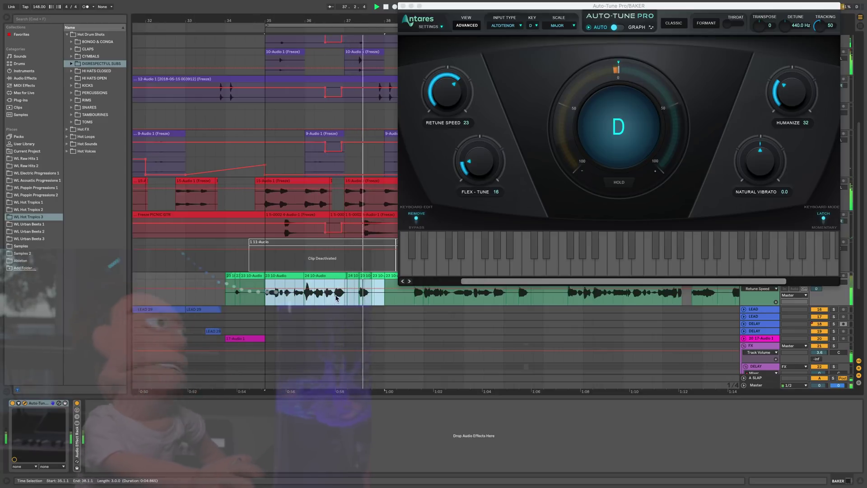
Loop the syllable from 36.3.1 to 37.2.1, then replay the vocal from bar 35
drag(354, 296, 325, 295)
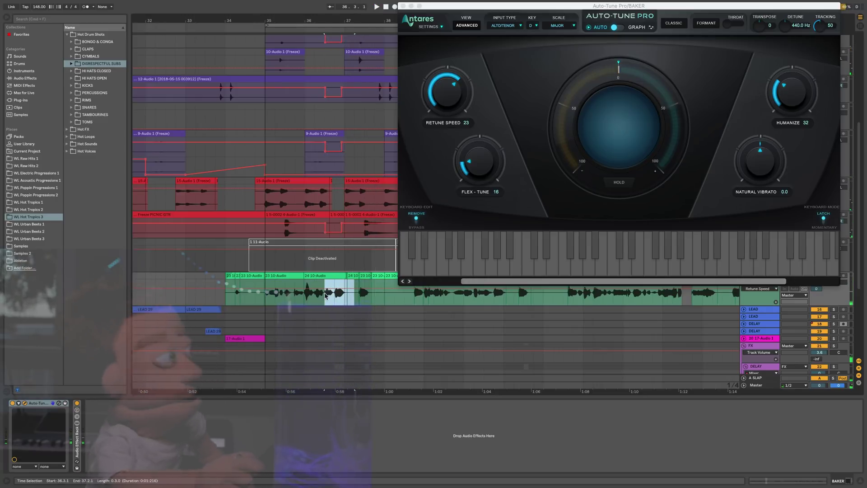
key(space)
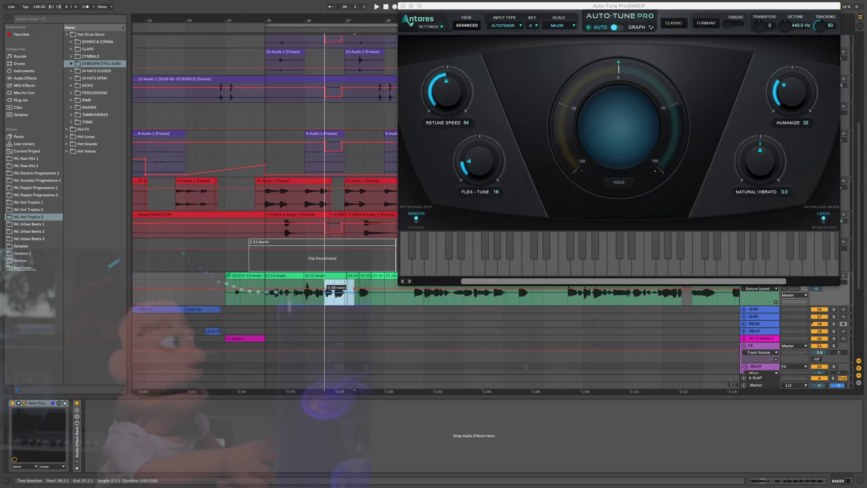
key(space)
click(264, 302)
key(space)
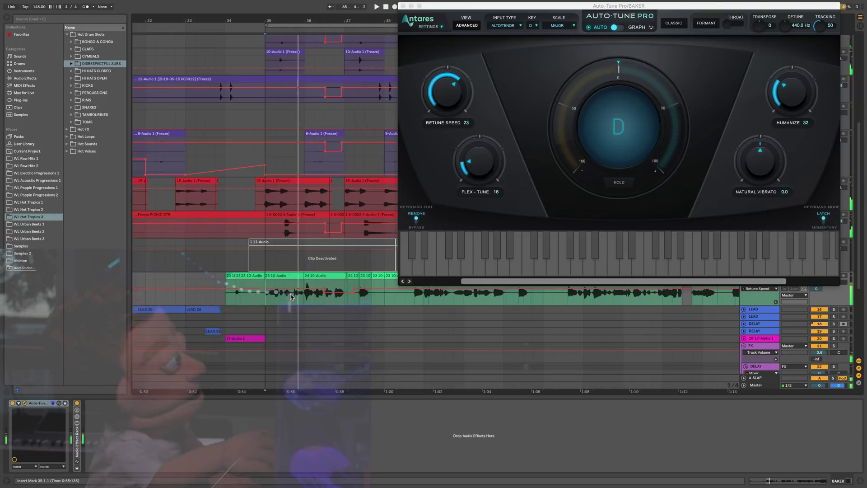
key(space)
Audition the one-beat syllables at 35.3.1 and 35.4.1
drag(288, 296, 290, 294)
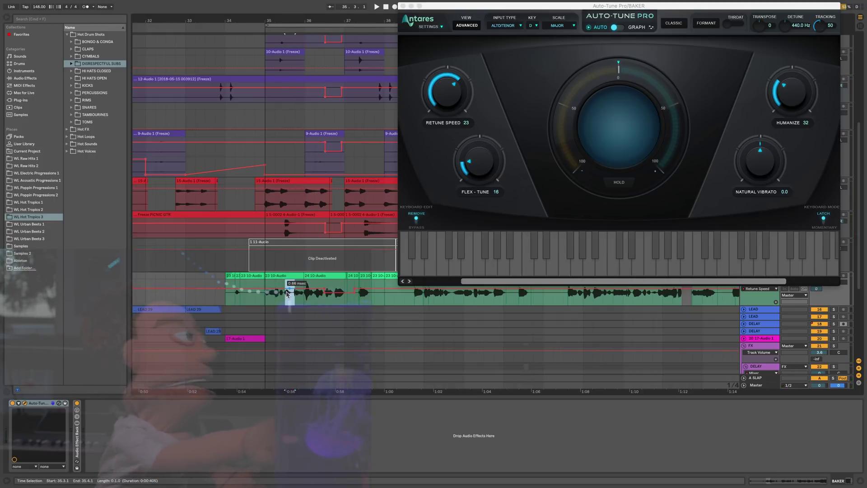
key(space)
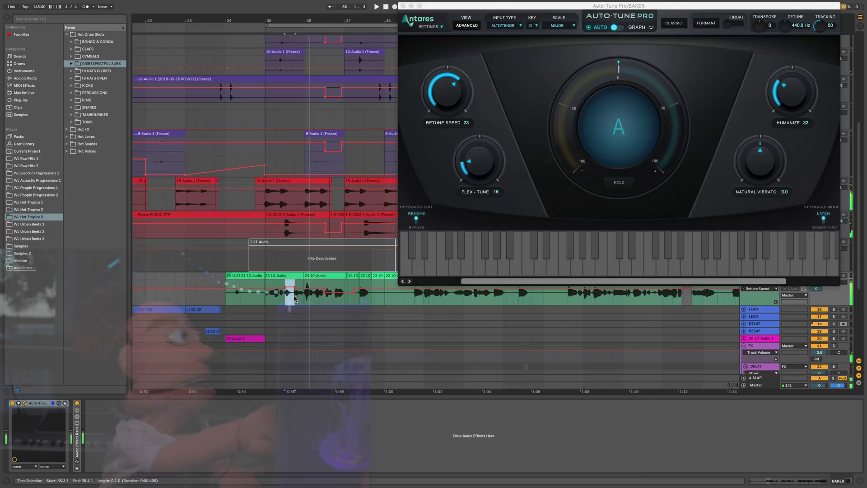
click(298, 296)
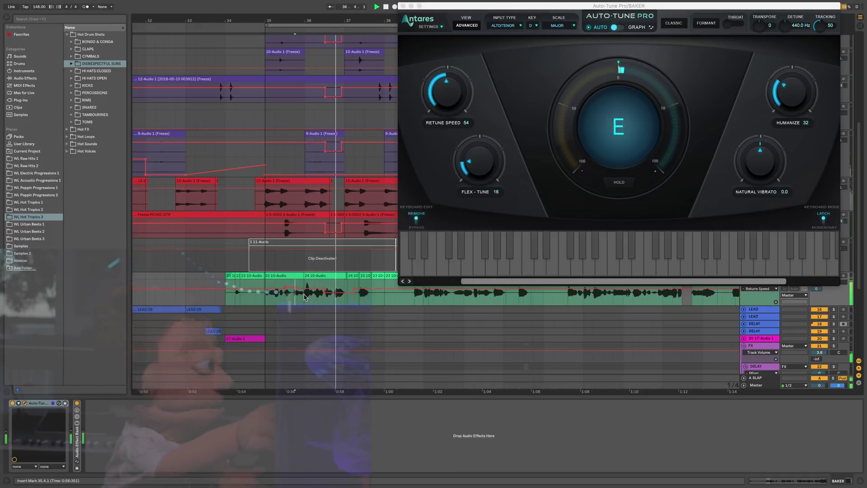
shift+click(305, 296)
key(space)
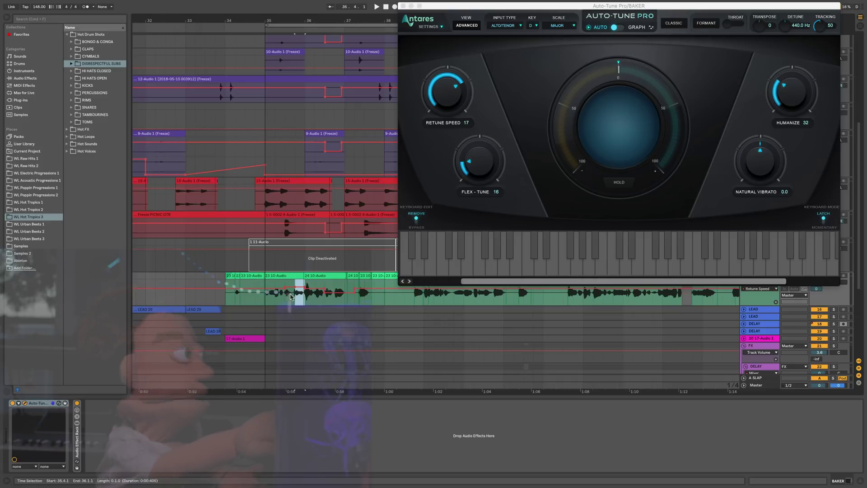
key(space)
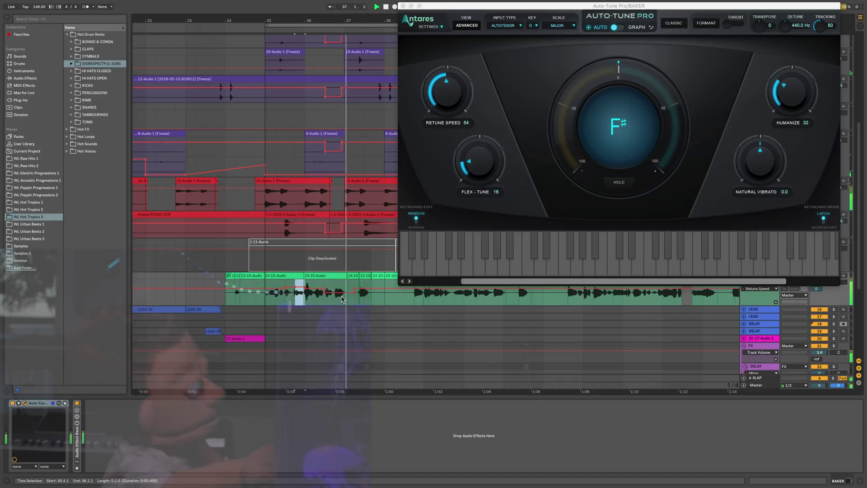
Play the syllable from 37.2.1 to 37.4.1 and a short later syllable, moving Auto-Tune Pro aside
click(360, 296)
shift+click(356, 297)
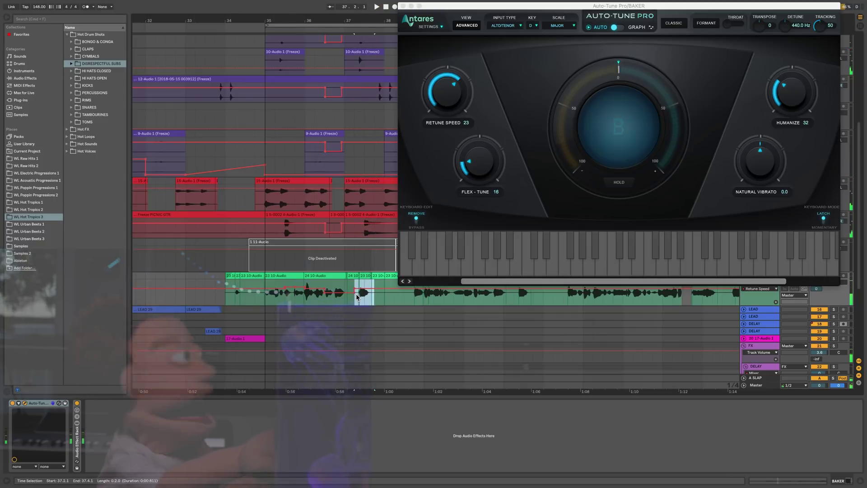
key(space)
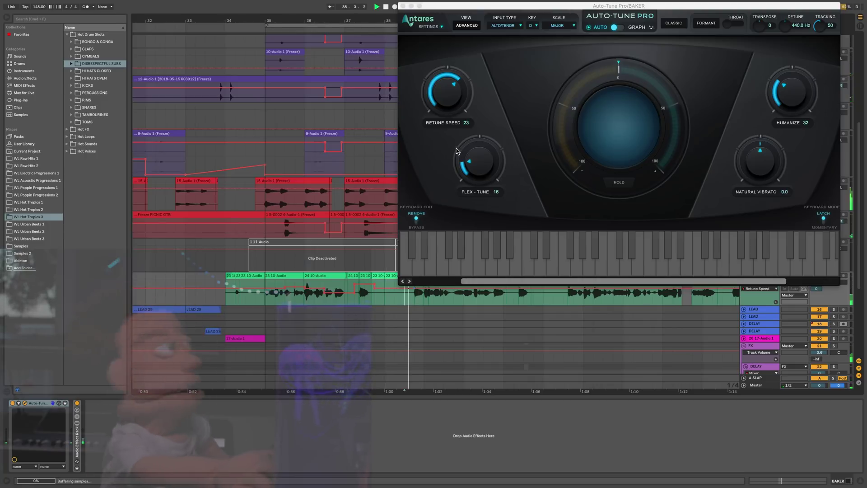
drag(487, 5, 551, 3)
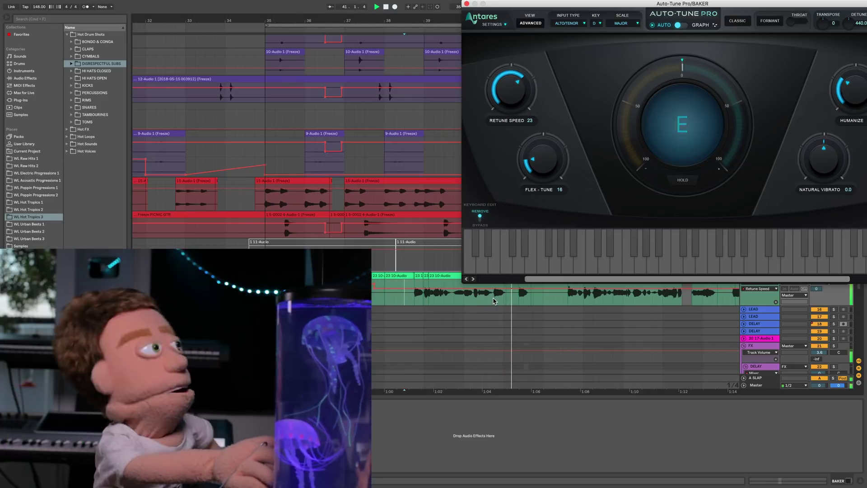
click(531, 300)
shift+click(531, 299)
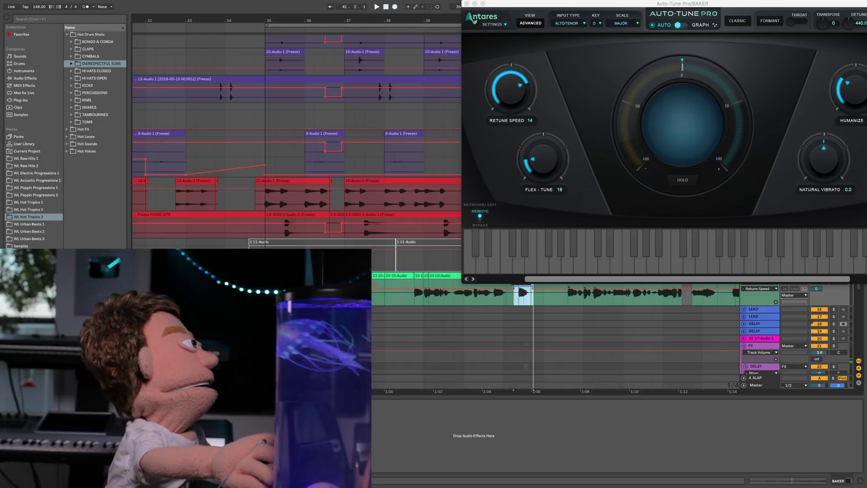
key(space)
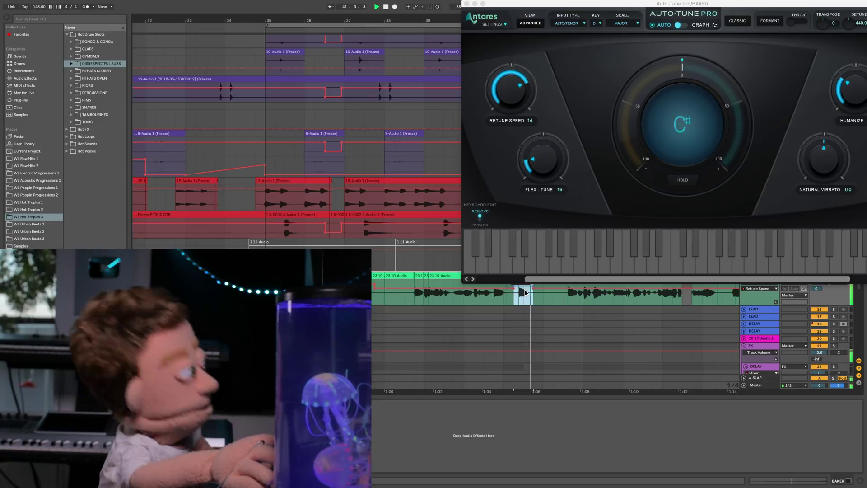
click(413, 298)
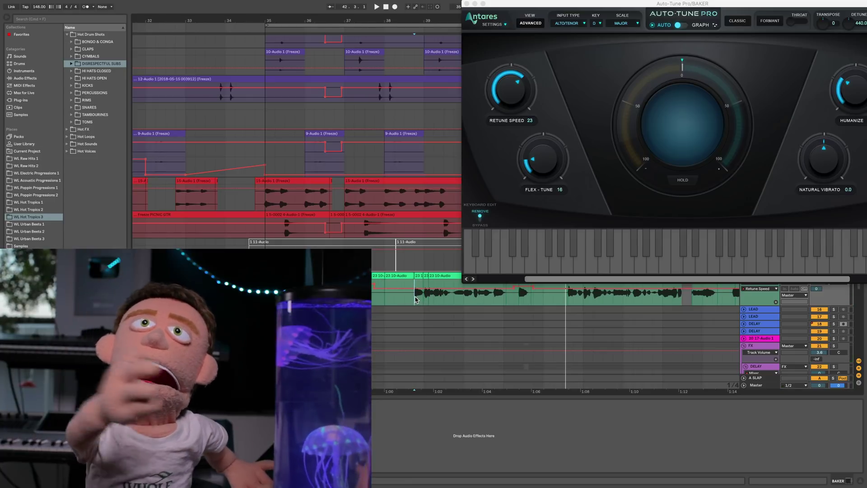
Solo the BAKER vocal track and play it back to hear the tuned vocal
drag(673, 5, 373, 5)
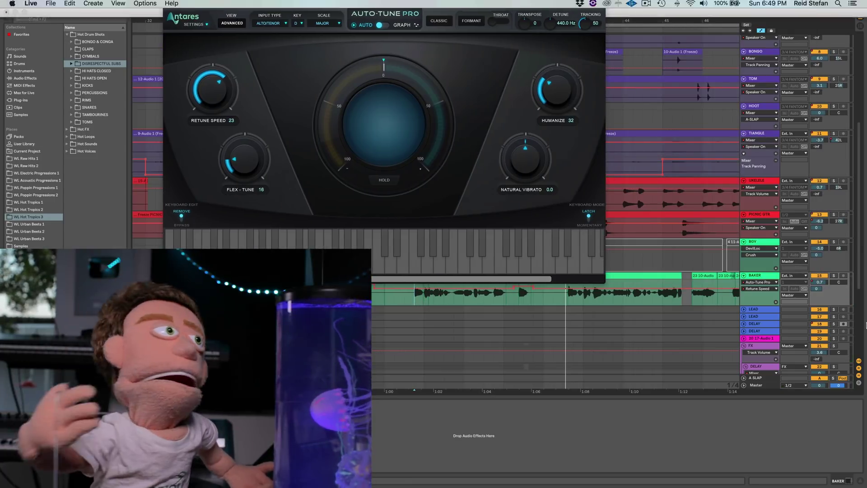
click(834, 276)
key(space)
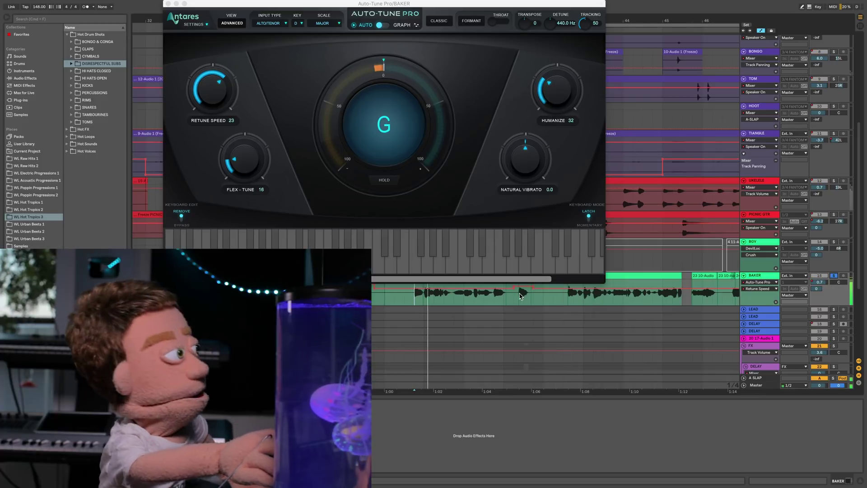
click(423, 294)
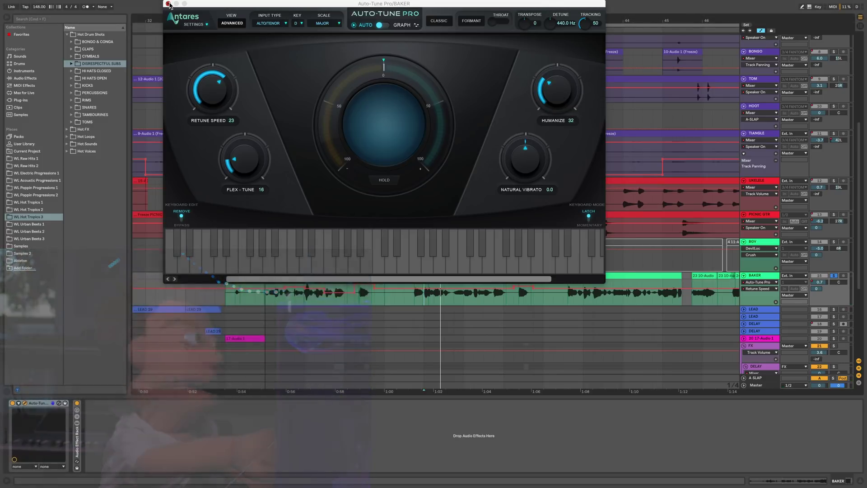
Close Auto-Tune Pro, zoom to bar 39, play from there, and open the 23 10-Audio clip's details
click(168, 4)
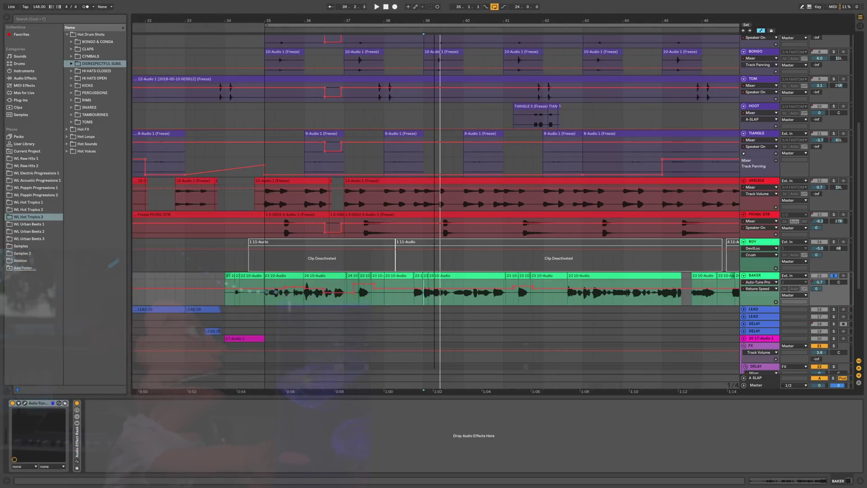
drag(437, 22, 437, 66)
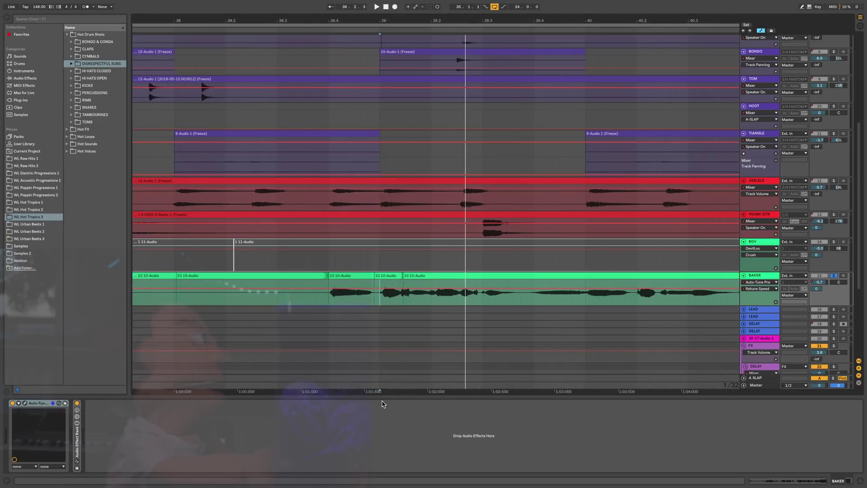
click(379, 298)
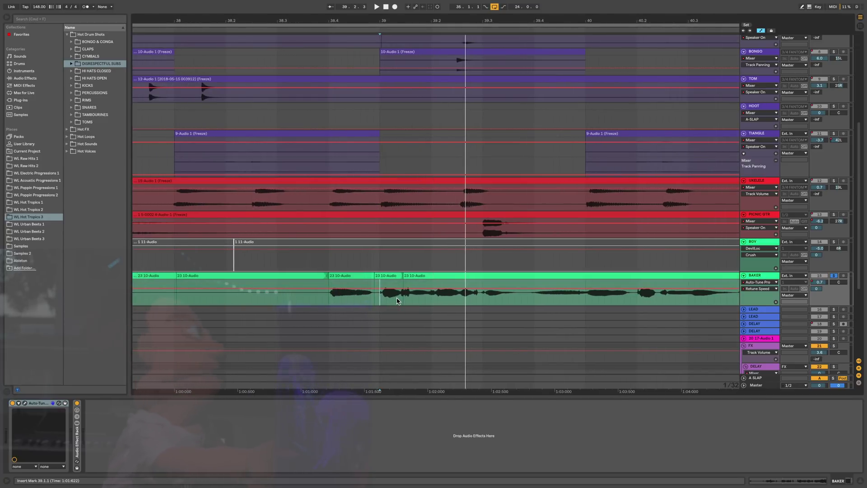
key(space)
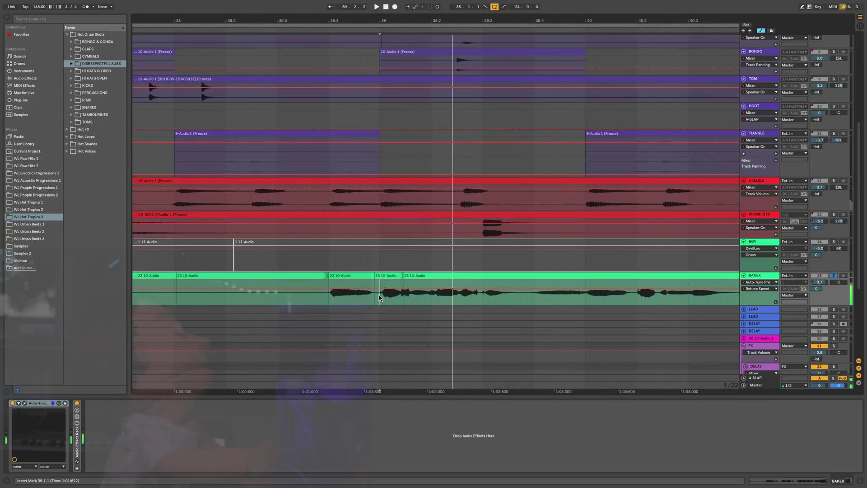
double_click(392, 277)
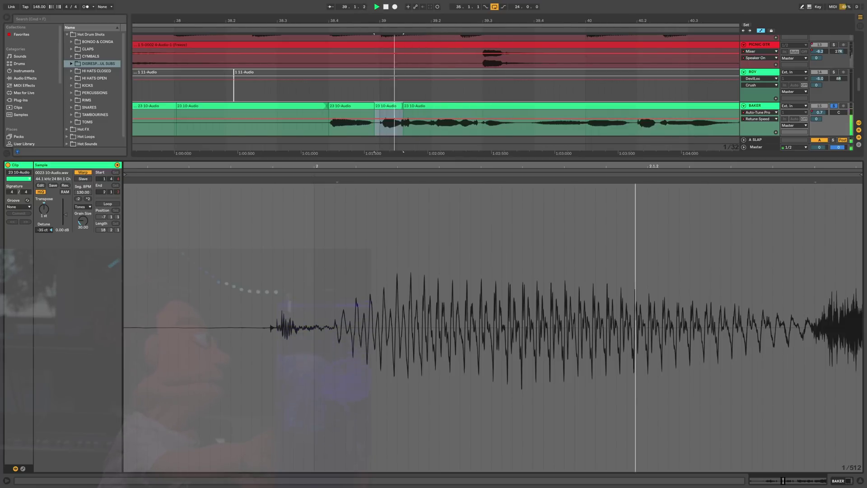
Lower the 23 10-Audio clip's Detune to -39 ct and zoom the arrangement out around it
drag(40, 230, 40, 233)
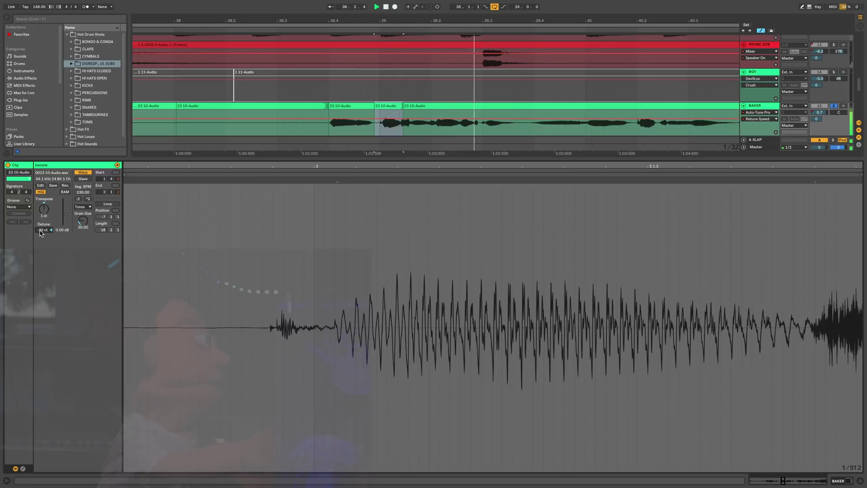
drag(403, 152, 403, 135)
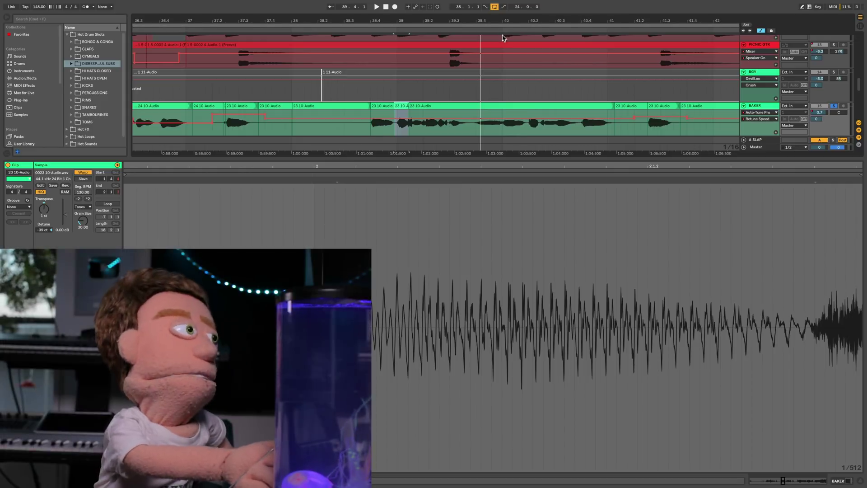
key(minus)
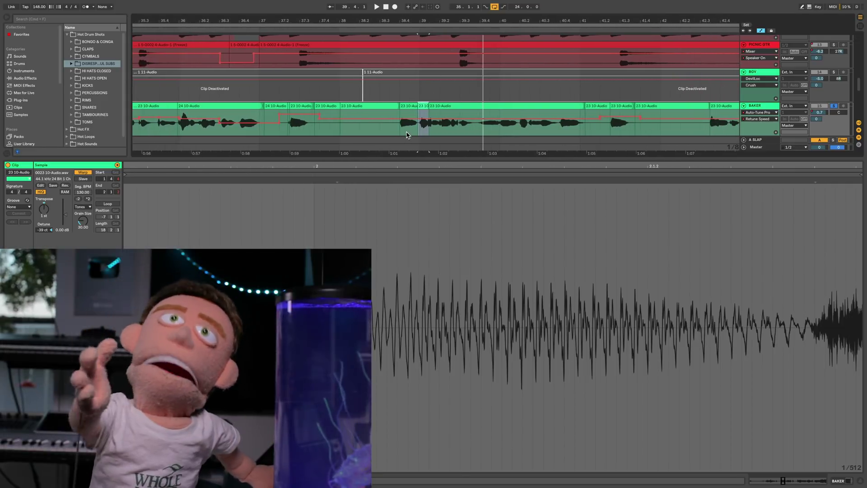
mouse_move(426, 126)
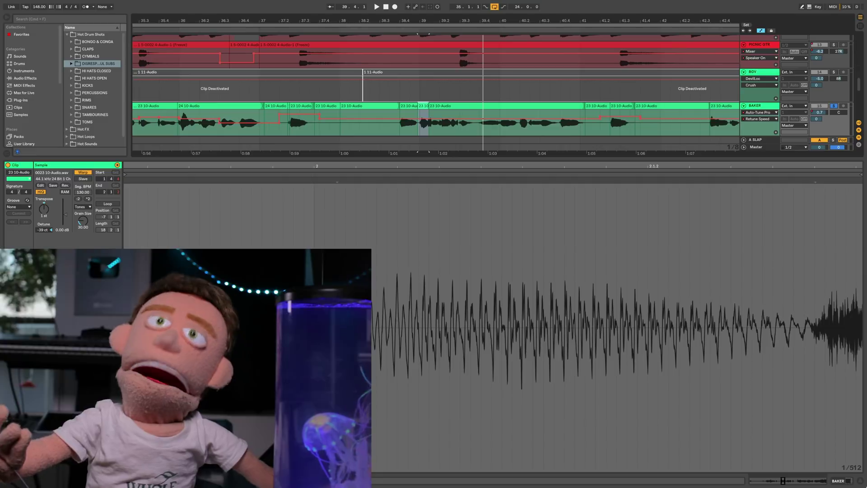
Close the clip details, zoom out to bars 25–51, set position to bar 50, and hide automation
click(862, 481)
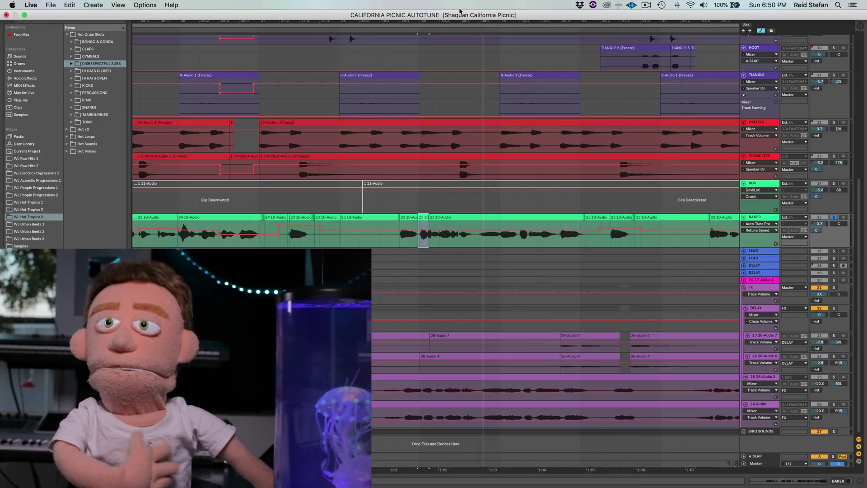
drag(483, 20, 483, 19)
scroll(442, 229, down, 2)
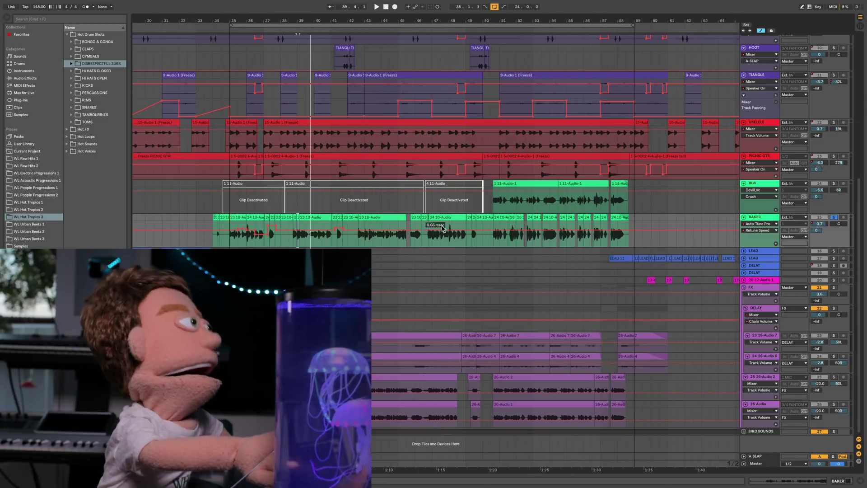
click(491, 204)
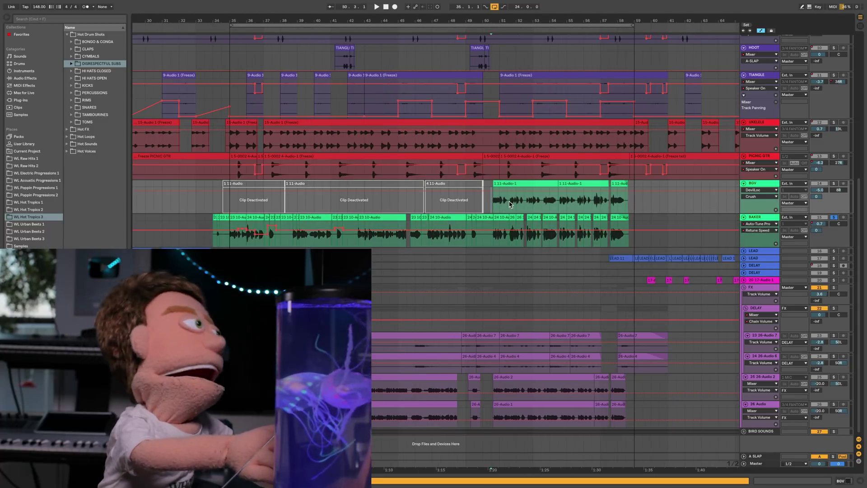
key(a)
Play from the BGV clip at bar 50 and turn the BAKER and BGV solos off
click(514, 188)
key(space)
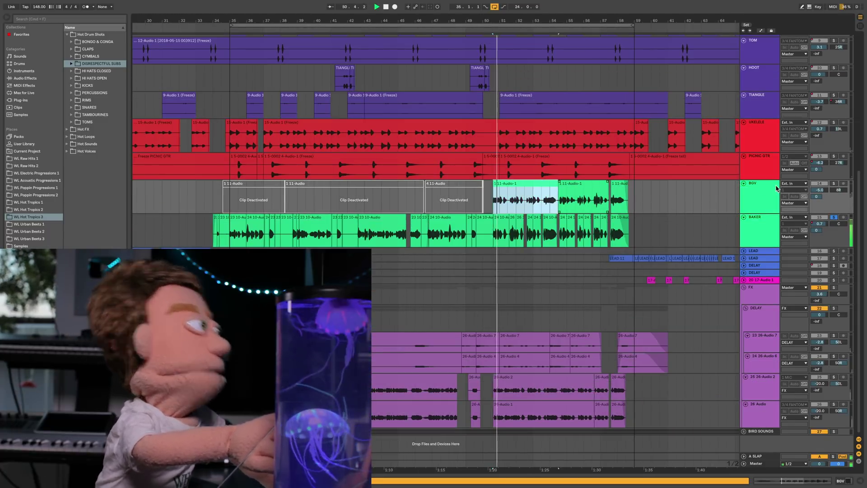
click(834, 183)
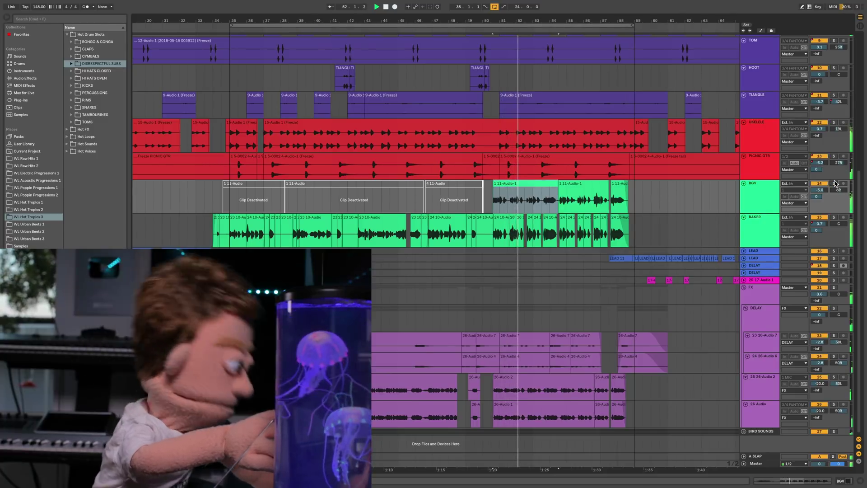
click(834, 183)
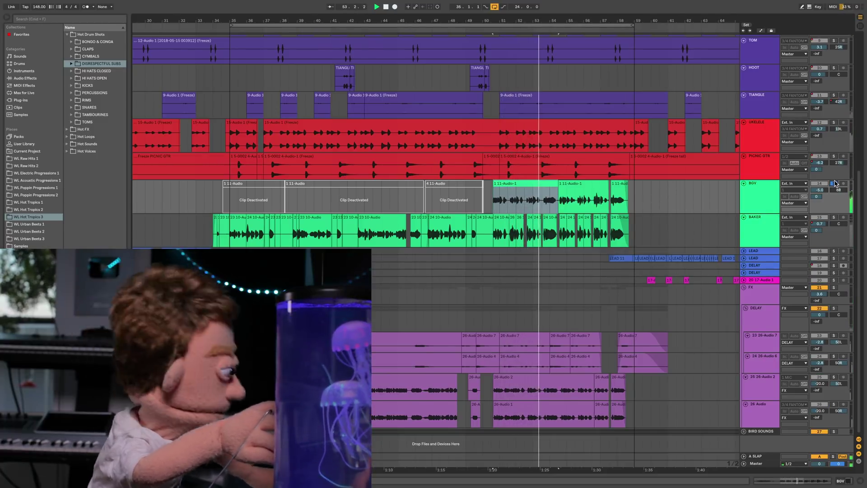
click(834, 183)
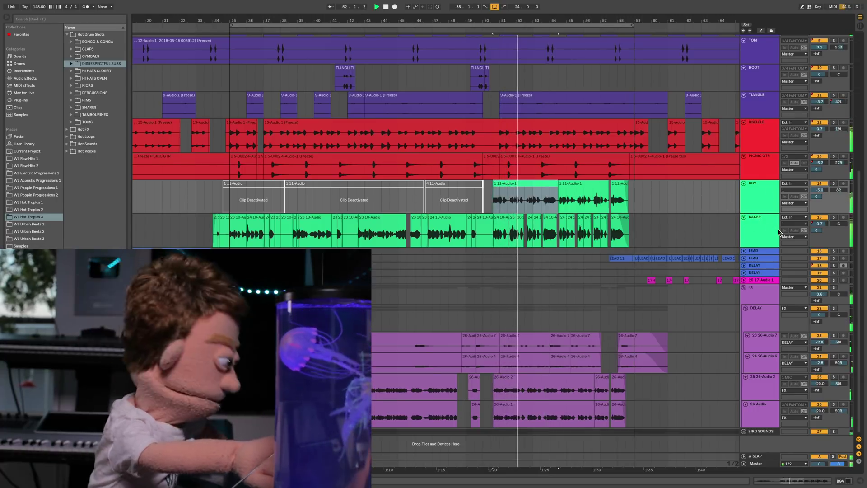
click(492, 239)
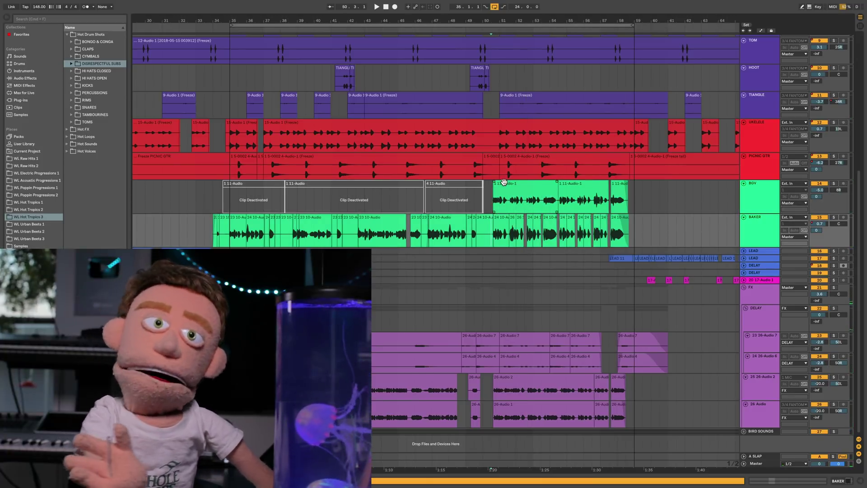
click(512, 183)
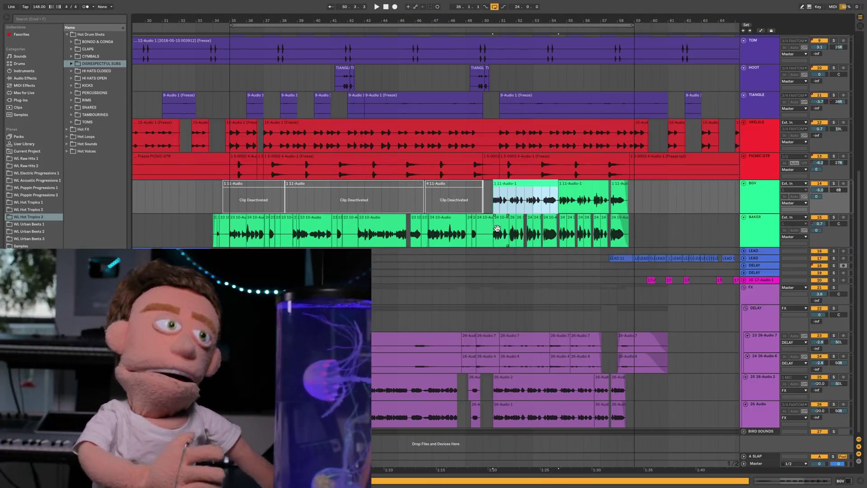